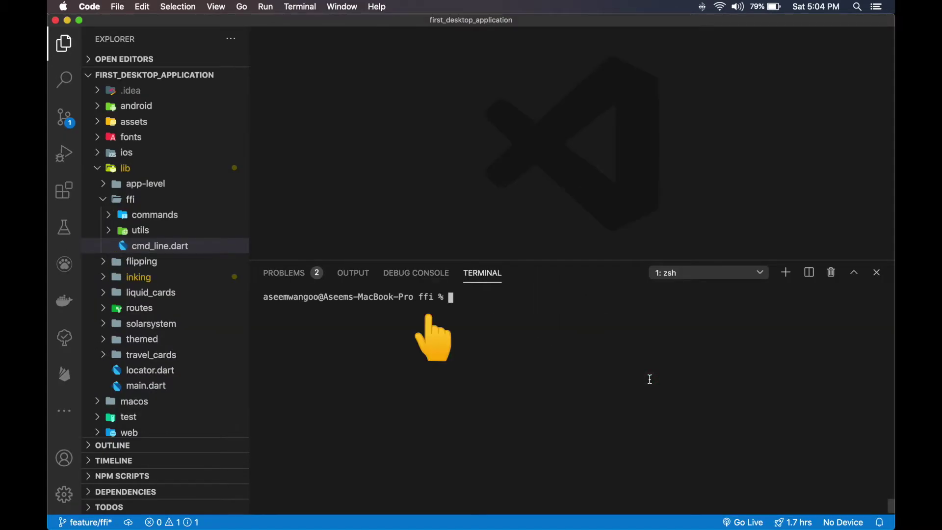
text(dart2native cmd_line.dart -o login_history)
Compile cmd_line.dart with dart2native into a native executable named login_history
key(Return)
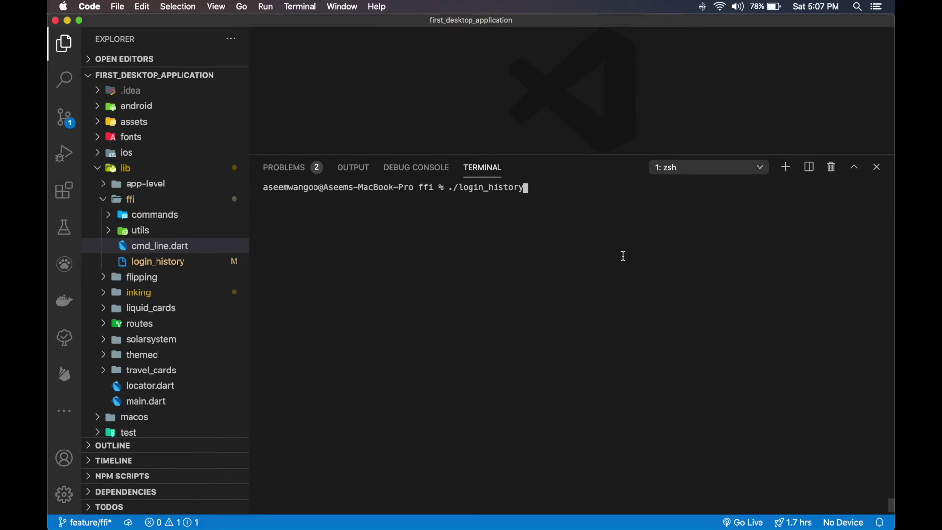
Run ./login_history to display its banner, usage, global options and last_login command
key(Return)
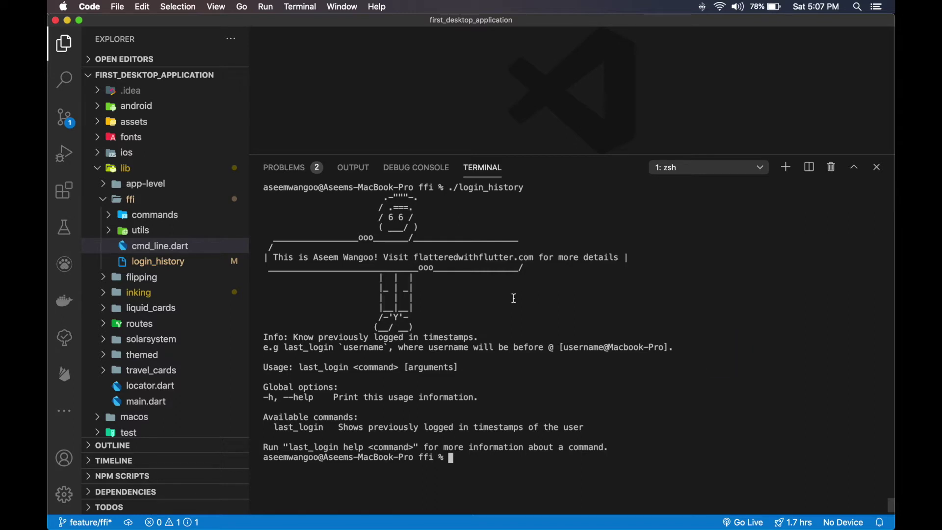
text(./login_history last_login)
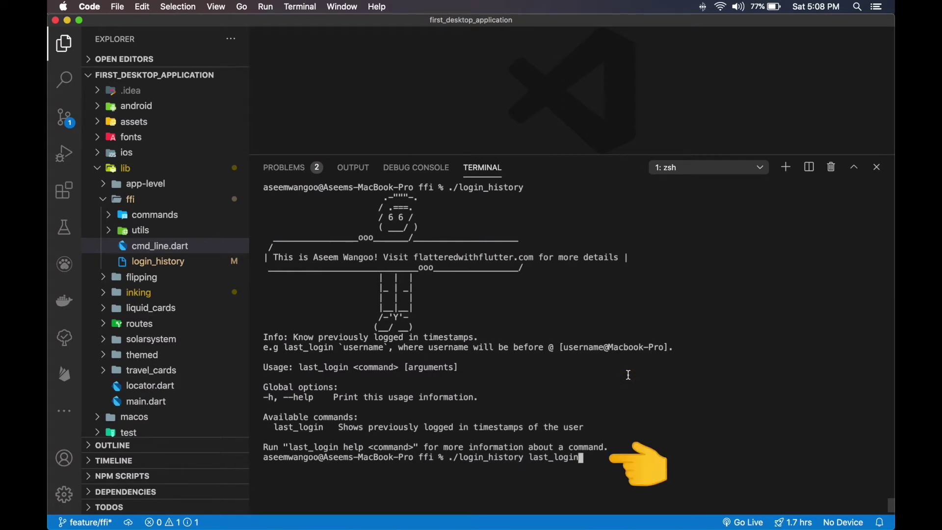
Run ./login_history last_login with no username, triggering the 'Please specify the argument' error
key(Return)
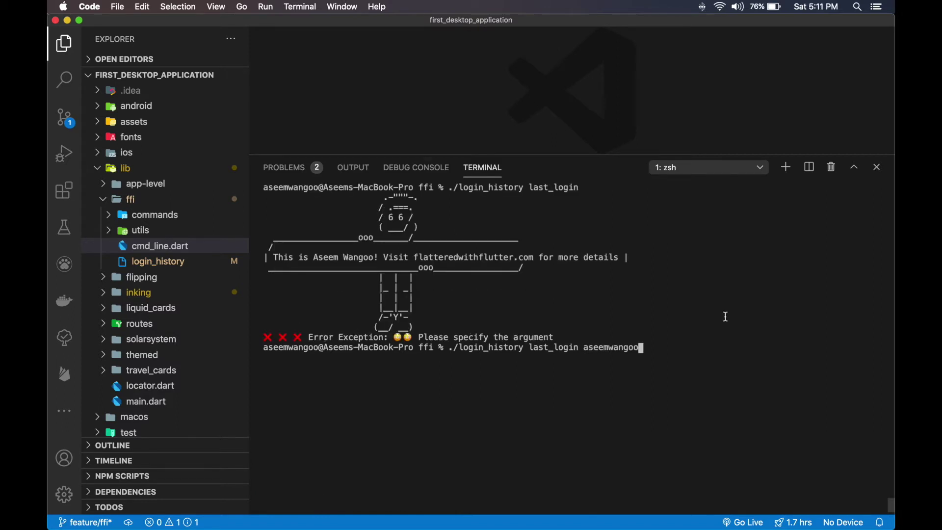
Run ./login_history last_login with the username to list previous login timestamps
key(Return)
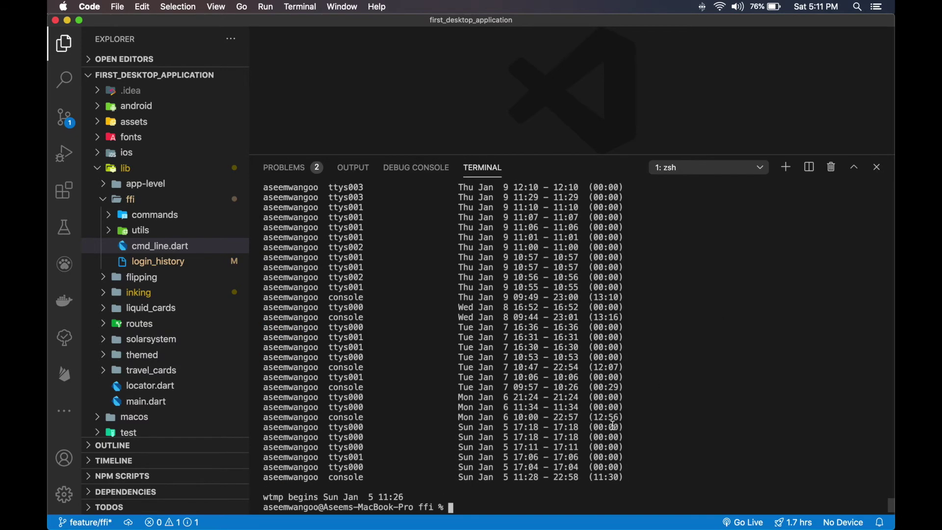
scroll(571, 395, up, 1)
scroll(572, 395, up, 2)
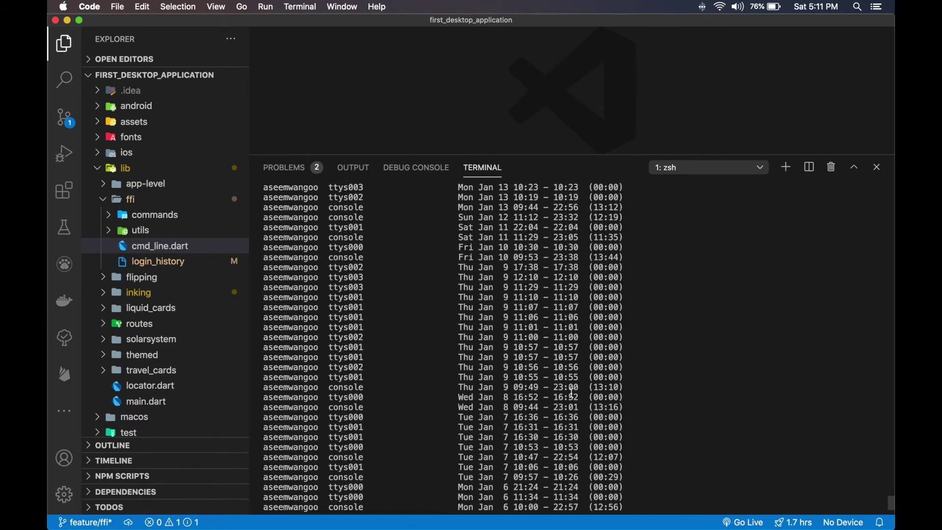
scroll(571, 395, up, 3)
scroll(560, 353, up, 1)
scroll(548, 314, up, 4)
scroll(547, 313, up, 3)
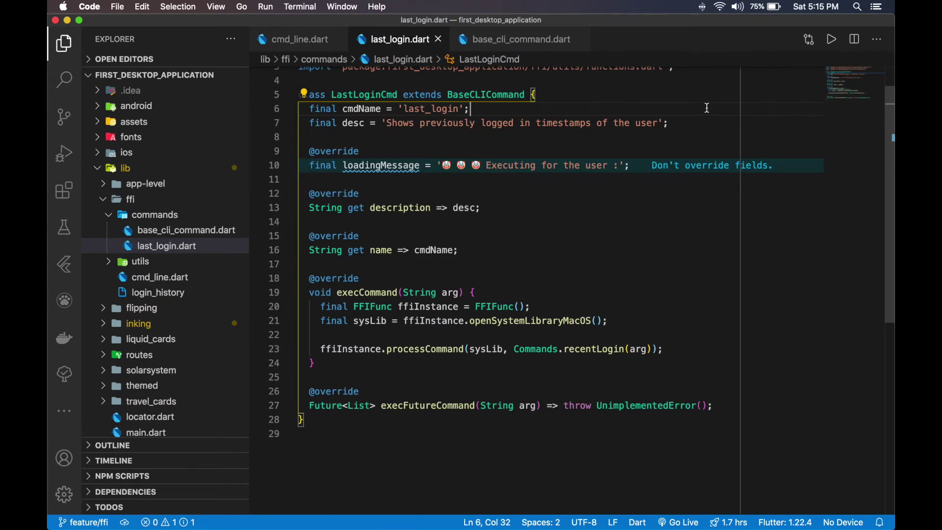
Jump to the BaseCLICommand definition in base_cli_command.dart
super+click(484, 96)
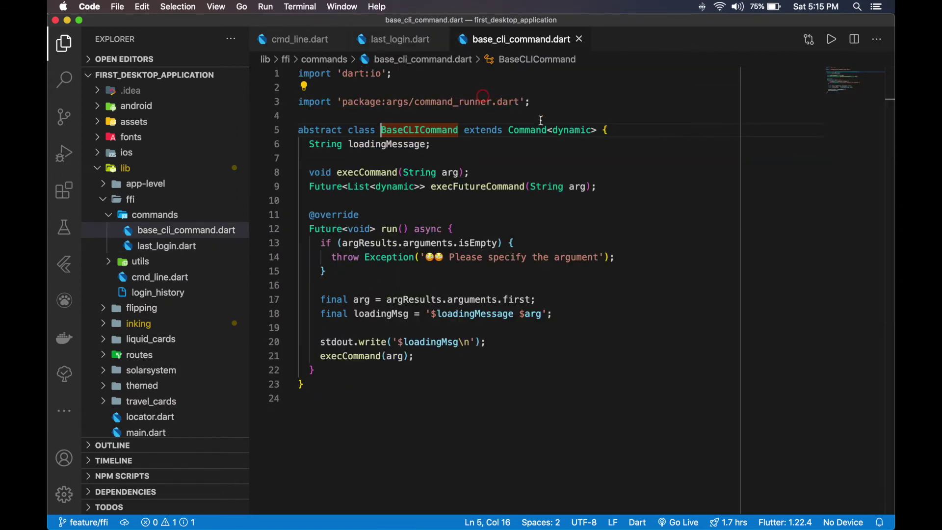